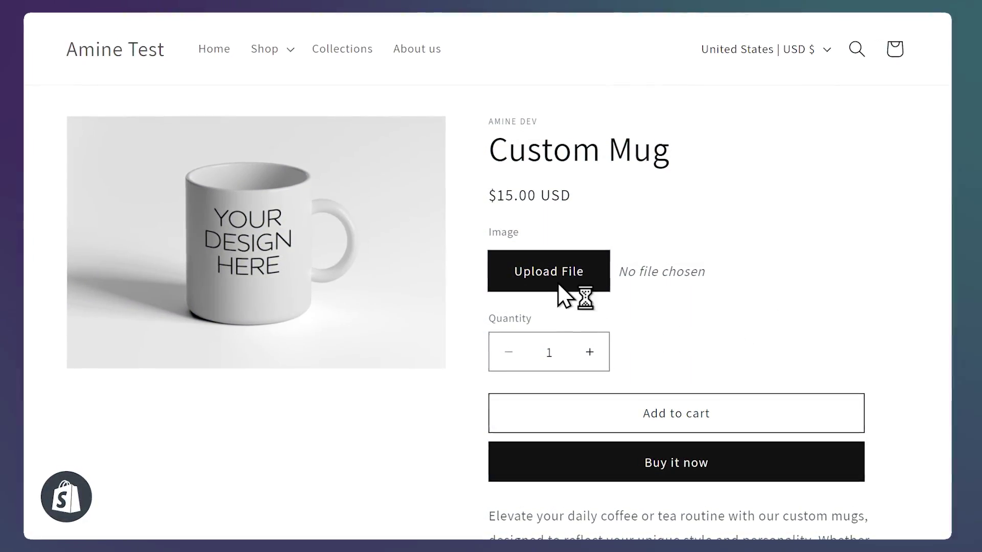
Attach four image files to the Custom Mug's upload field and add the mug to the cart
drag(406, 285, 592, 263)
click(732, 440)
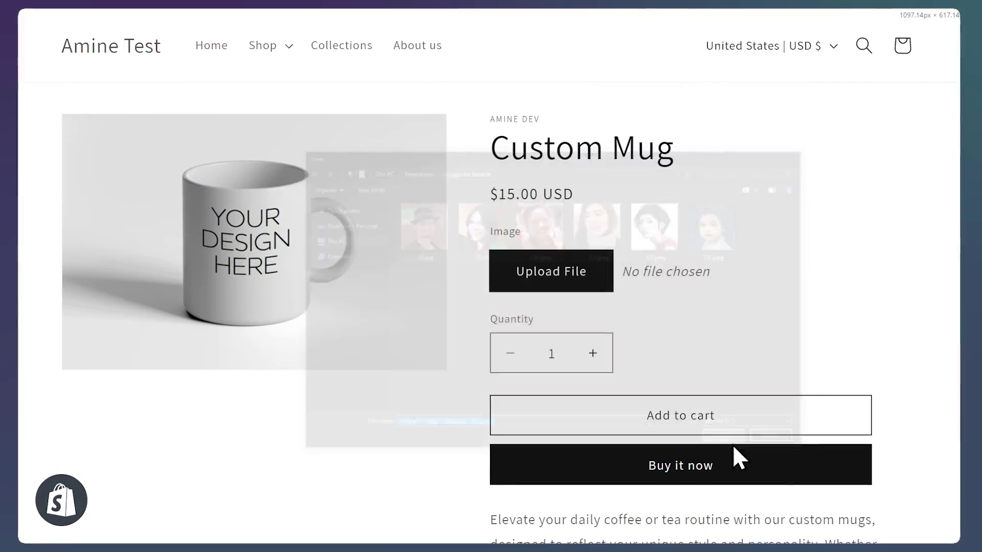
click(711, 415)
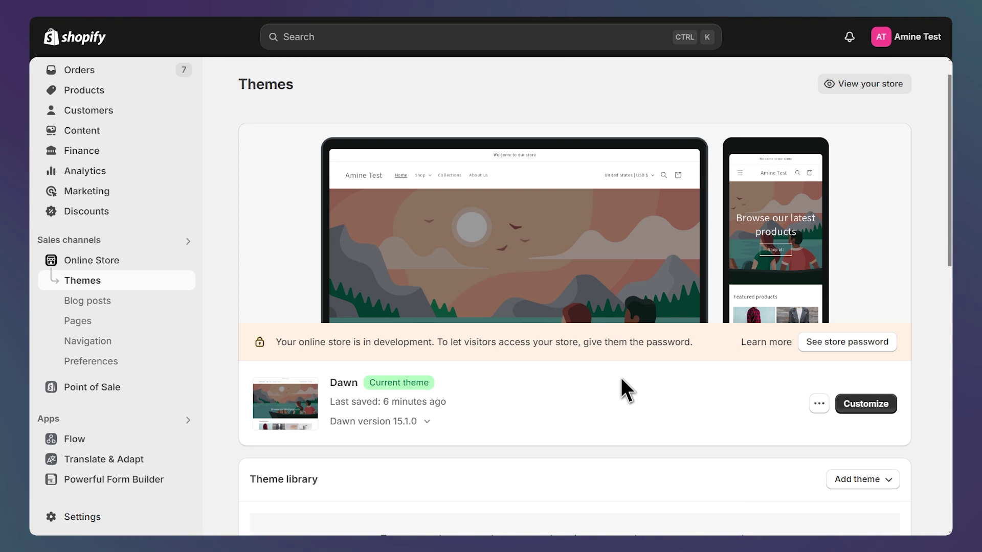
In the Dawn theme editor, create a new product template named 'Custom' from the default product template
click(881, 408)
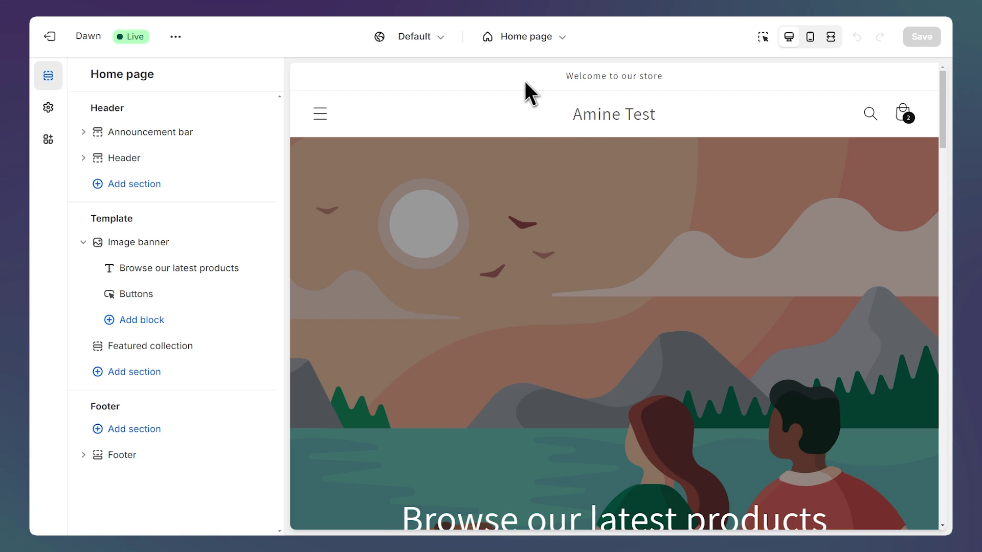
click(536, 38)
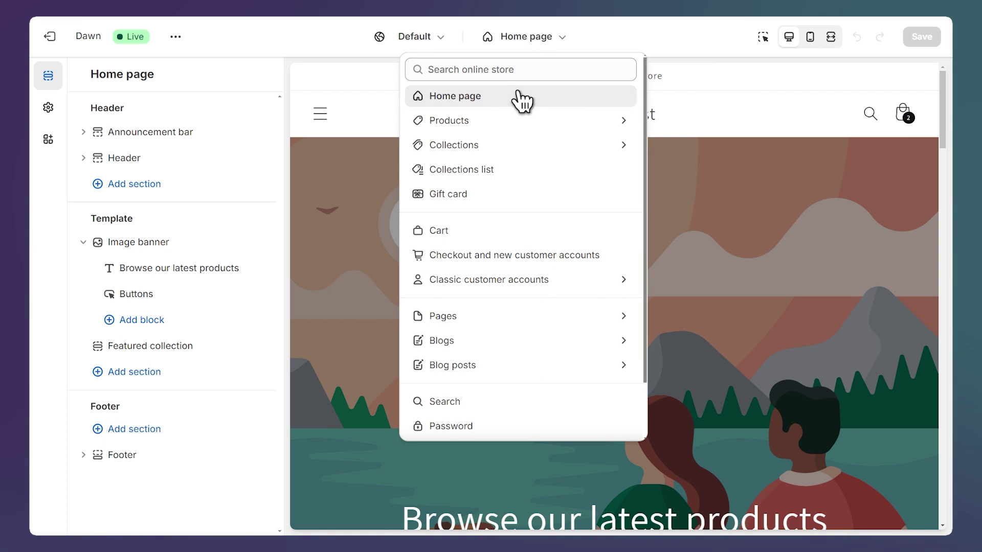
click(493, 121)
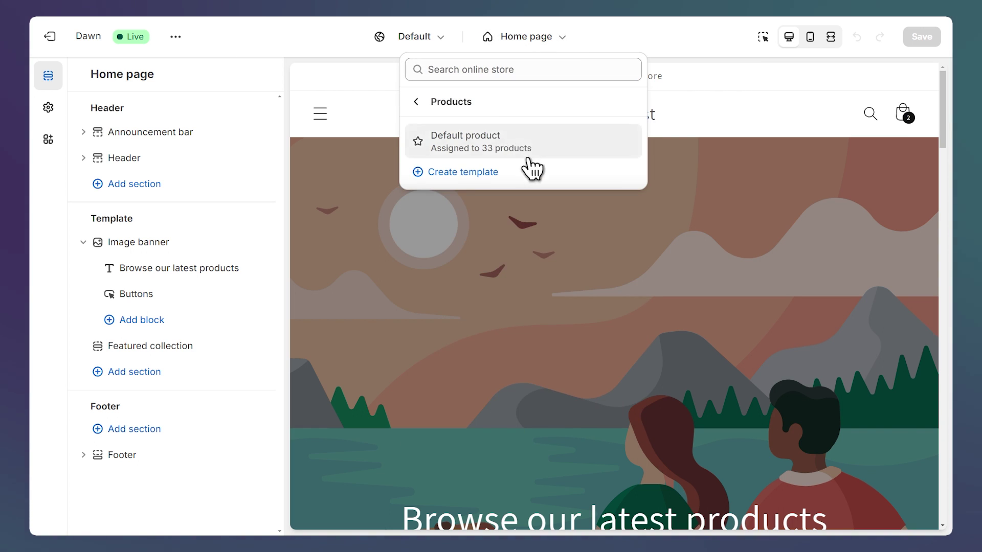
click(513, 181)
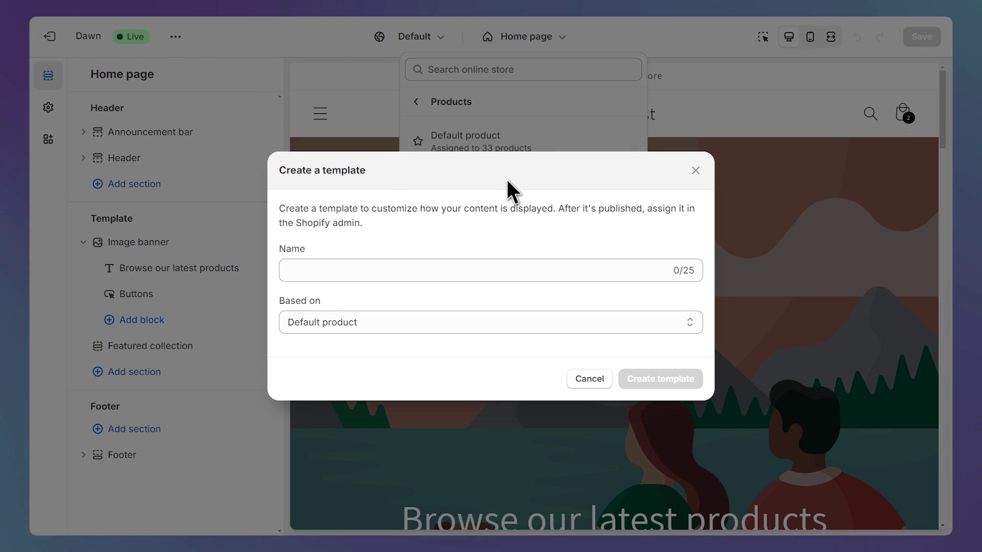
click(509, 272)
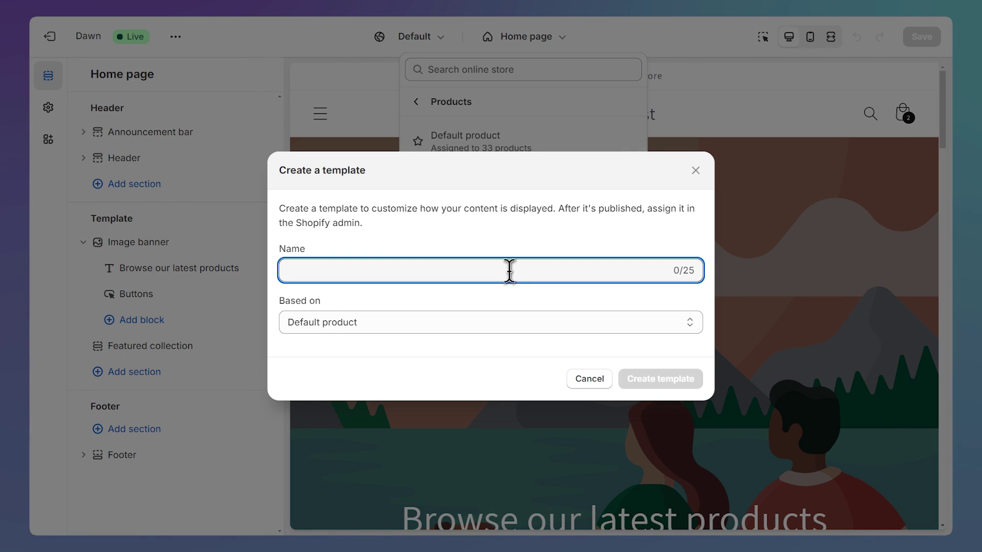
text(Custom)
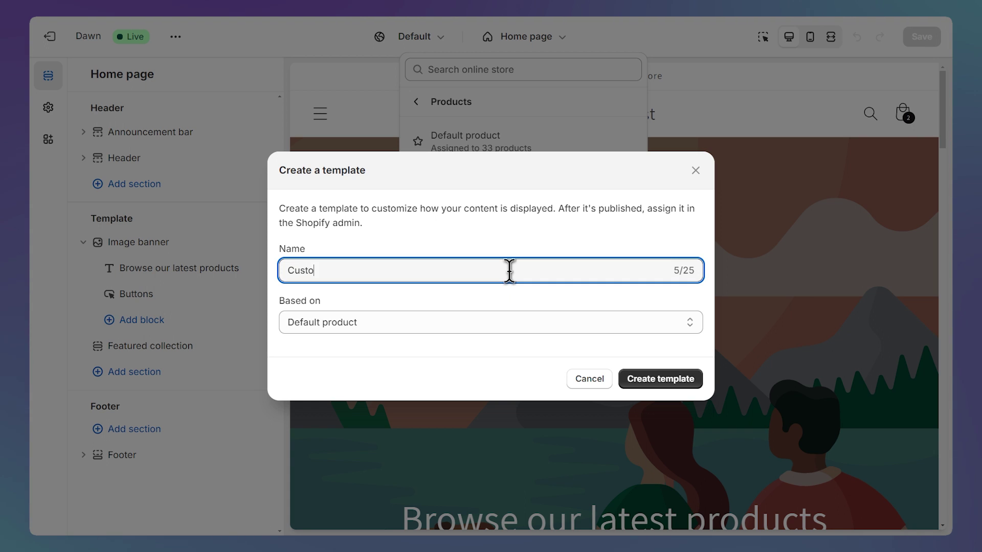
click(661, 391)
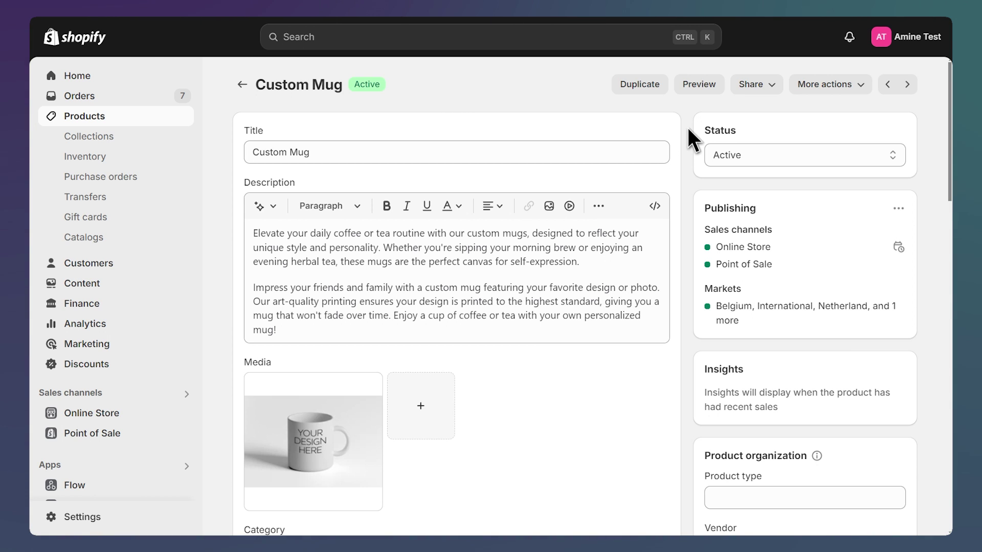
Choose 'custom' as the Custom Mug's theme template and save the product
scroll(688, 128, down, 8)
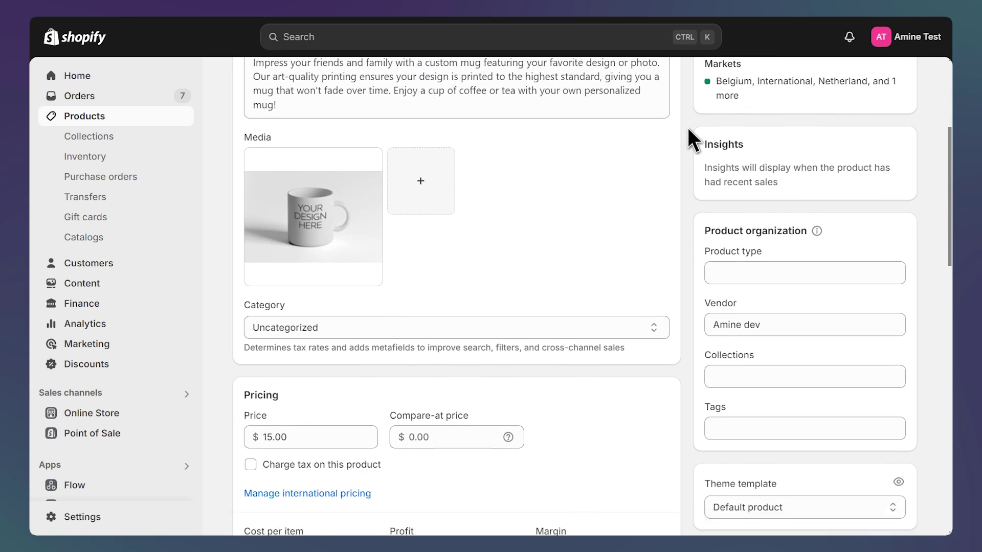
scroll(688, 127, down, 3)
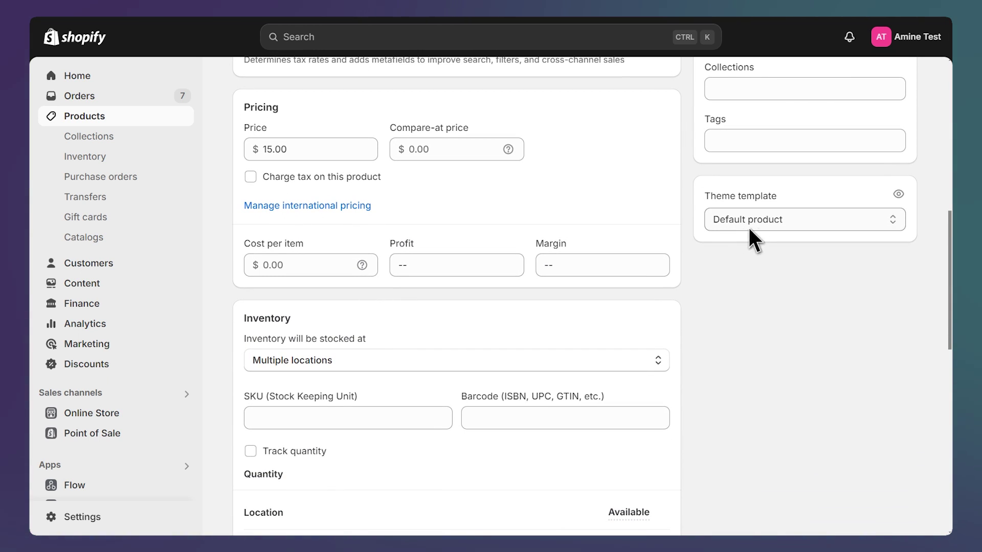
click(808, 225)
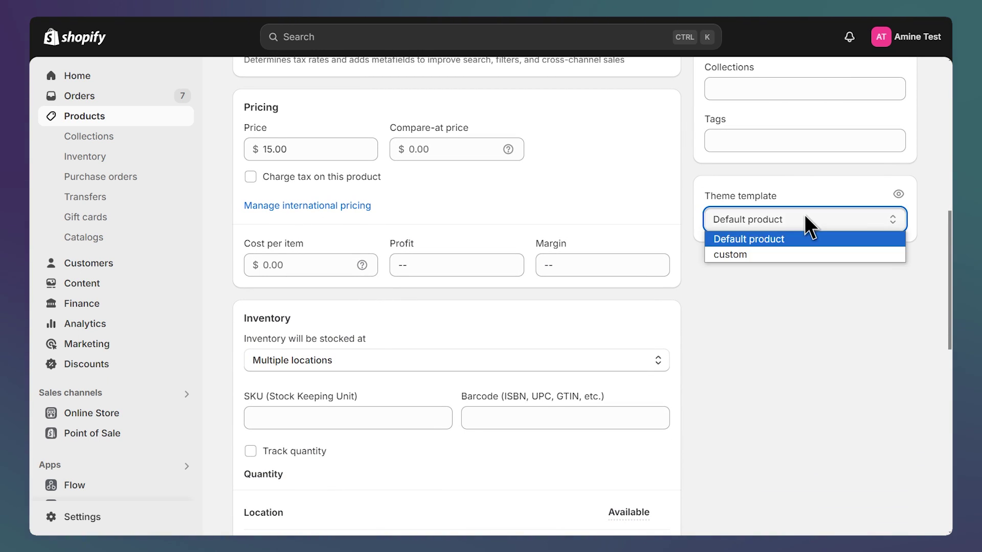
click(785, 253)
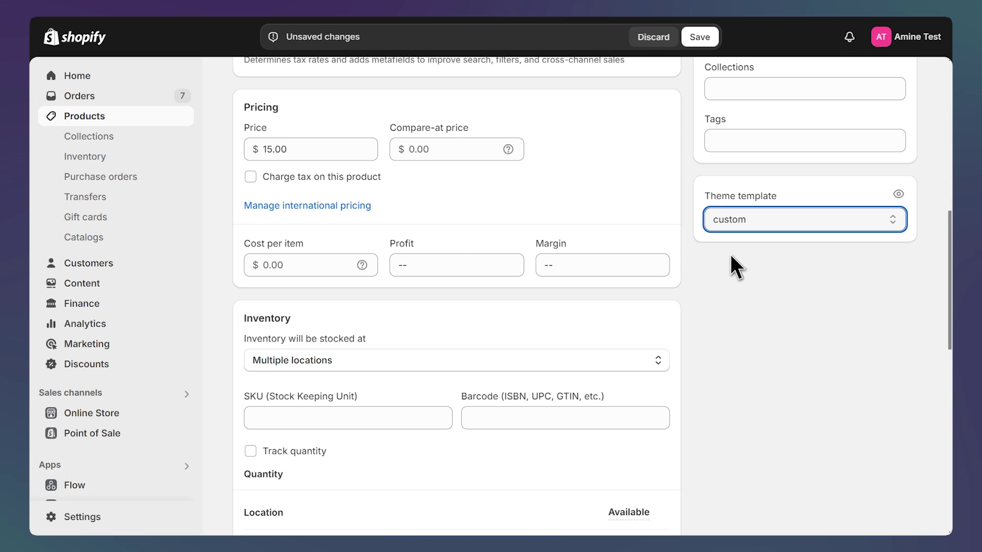
click(700, 38)
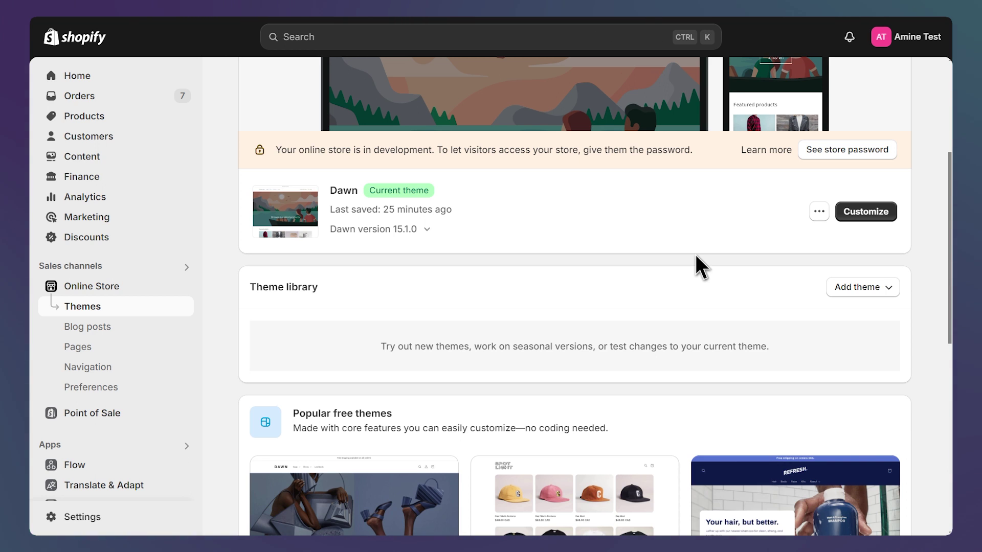
Duplicate the Dawn theme and open Copy of Dawn in the theme editor
click(819, 211)
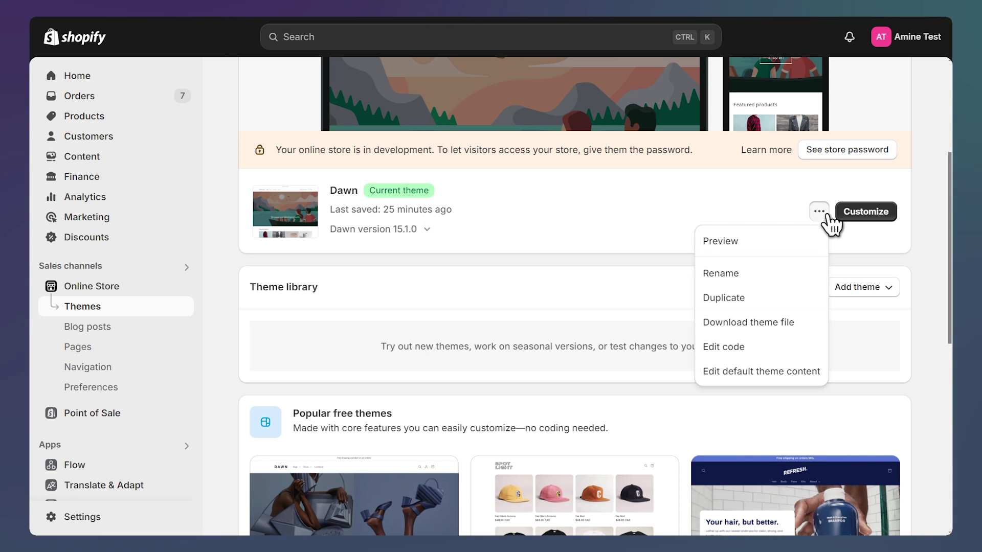
click(752, 302)
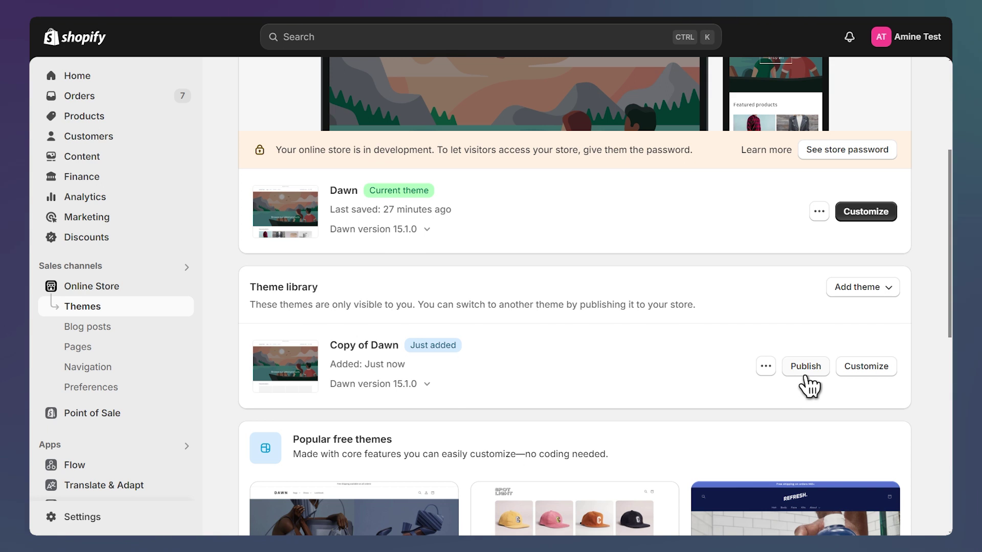
click(872, 381)
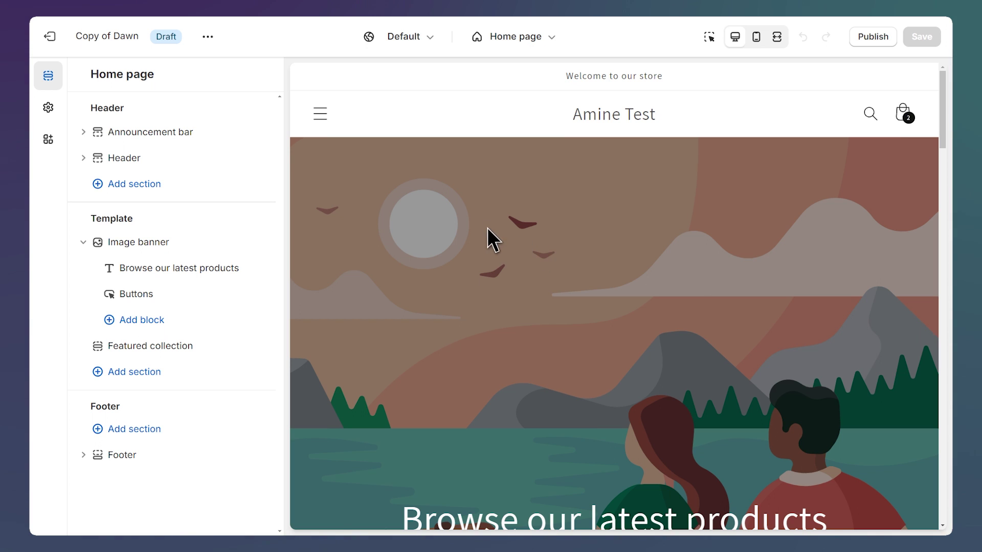
Switch to the custom product template and add a Custom Liquid block at the top of Product information
click(516, 37)
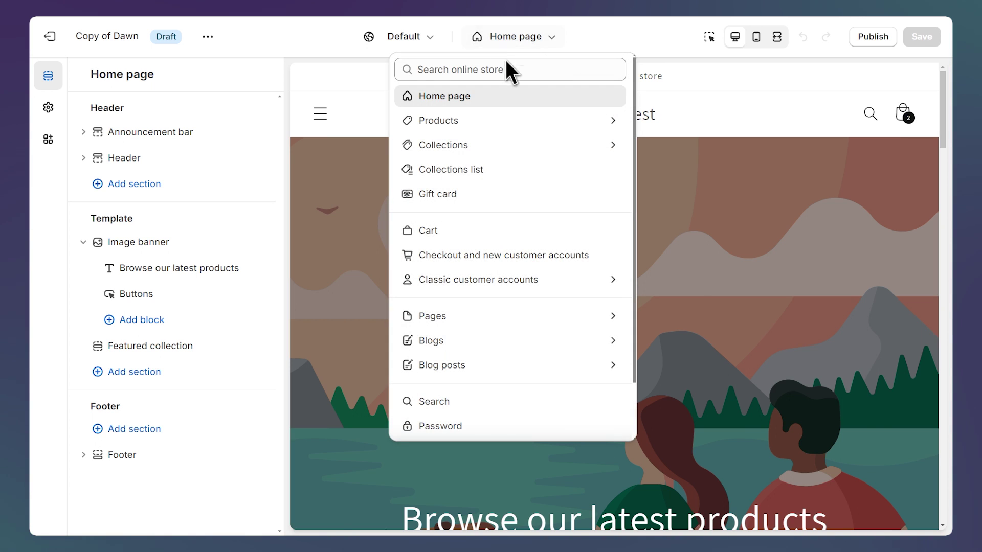
click(481, 121)
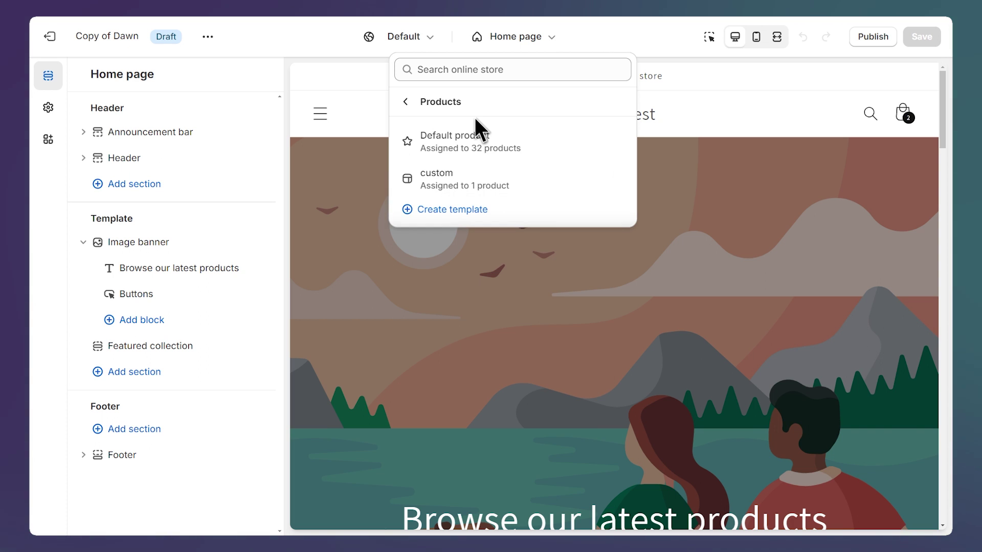
click(534, 180)
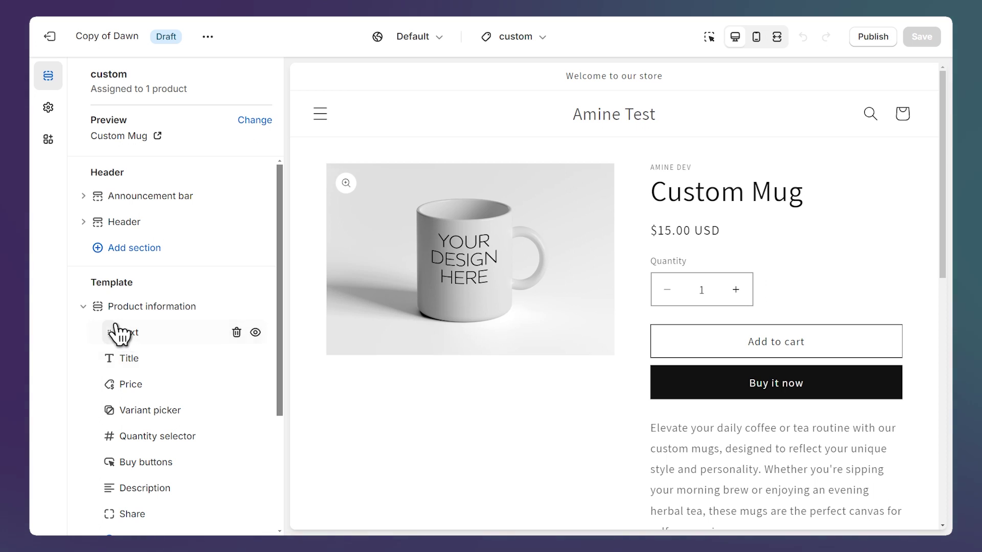
mouse_move(114, 323)
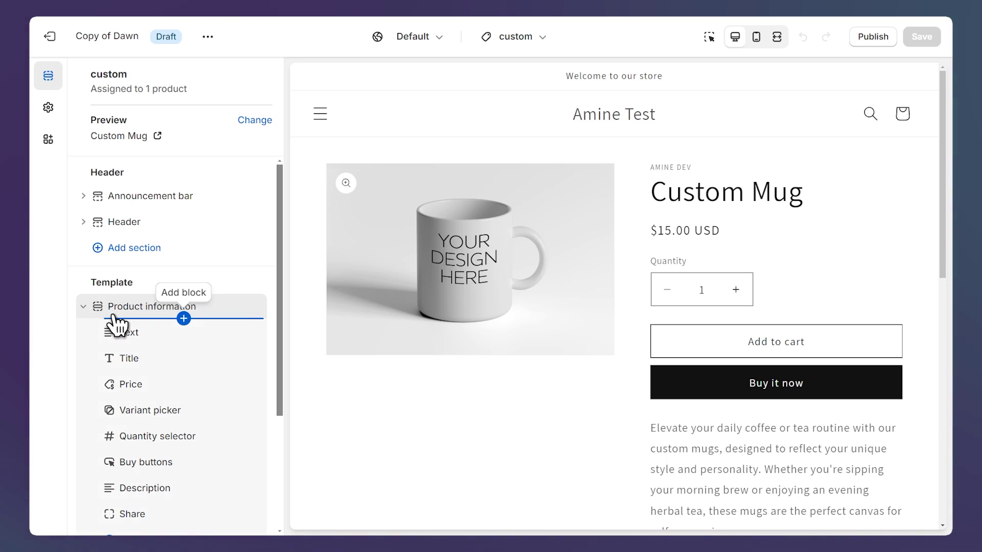
click(184, 319)
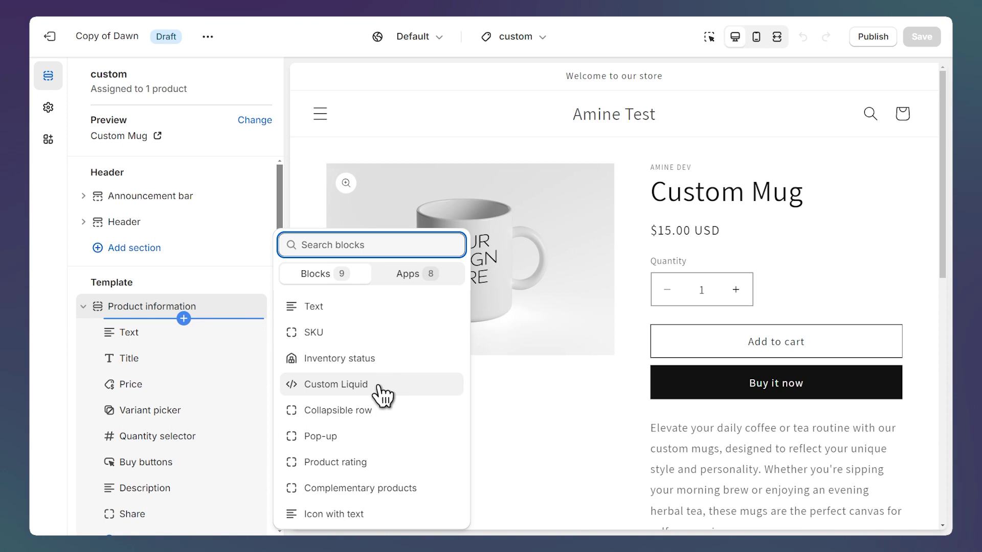
click(379, 387)
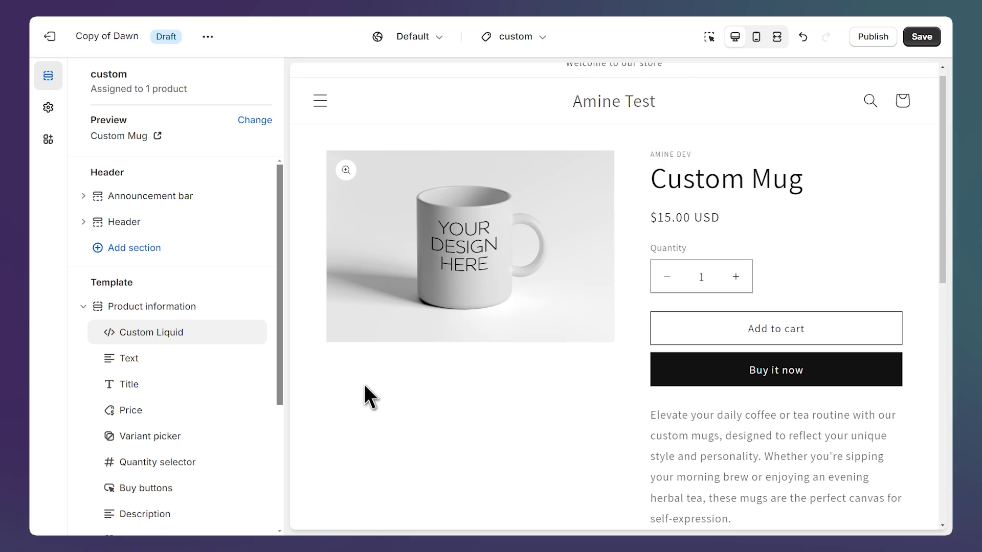
Show the Custom Liquid block's settings and place the cursor in its empty Liquid code box
click(200, 335)
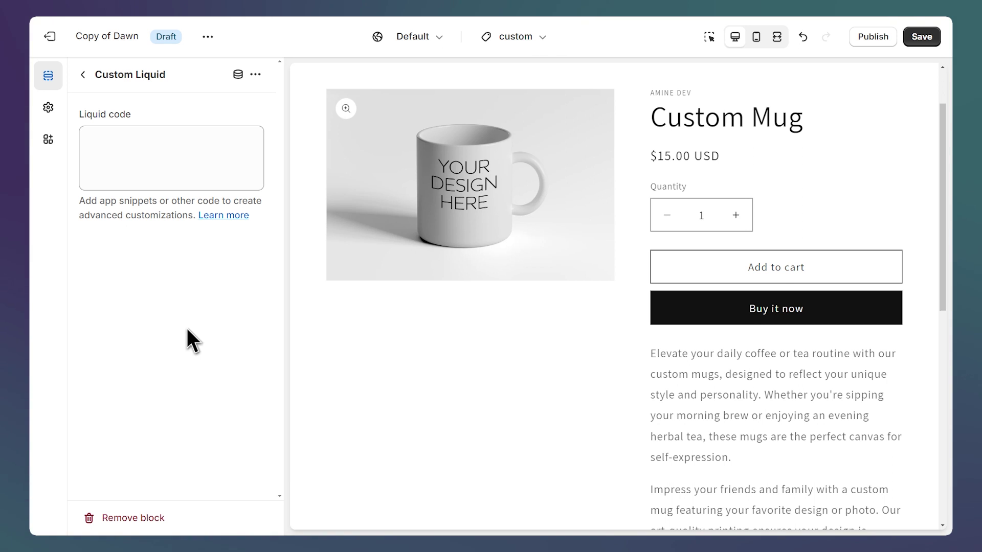
click(146, 154)
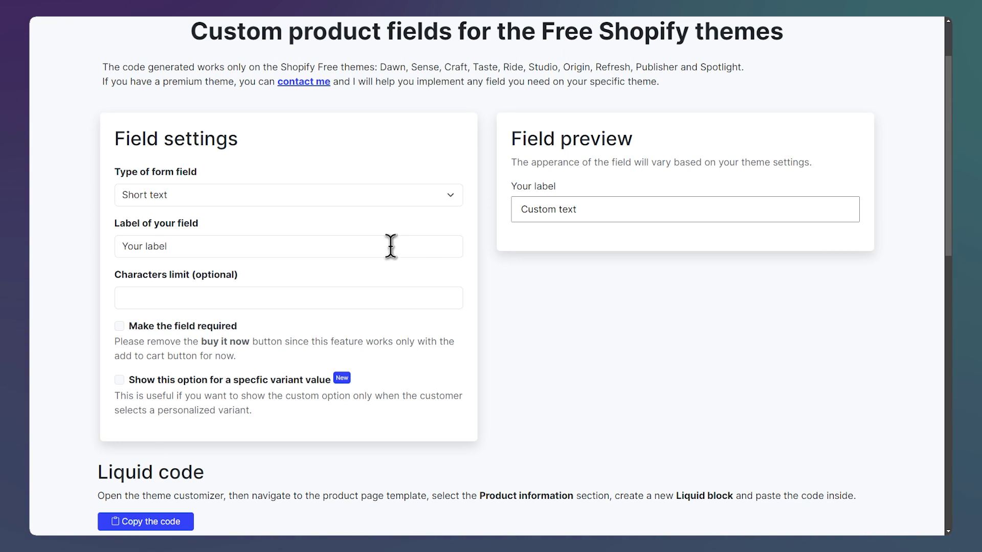
In the generator, set up a required File upload field labelled 'Image' that accepts multiple files
click(209, 196)
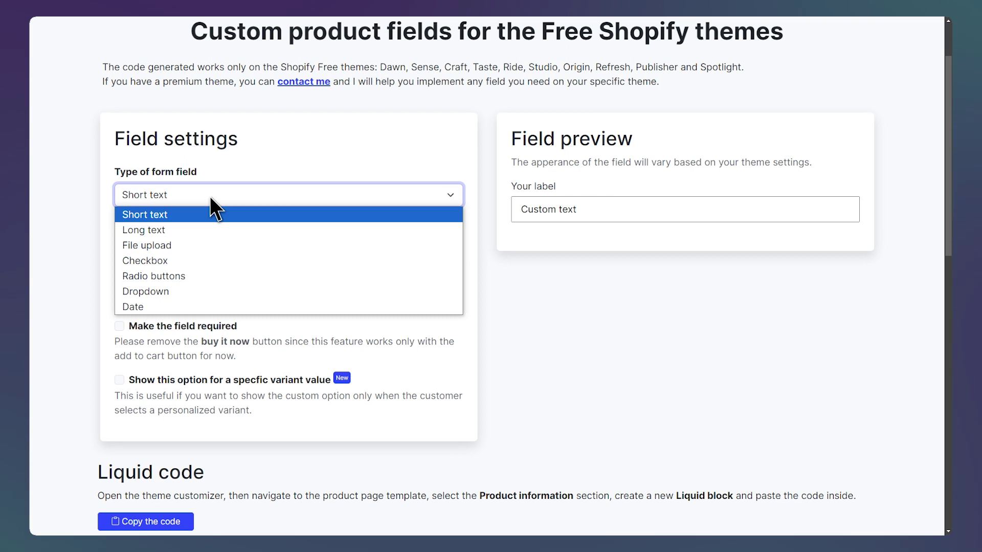
click(202, 244)
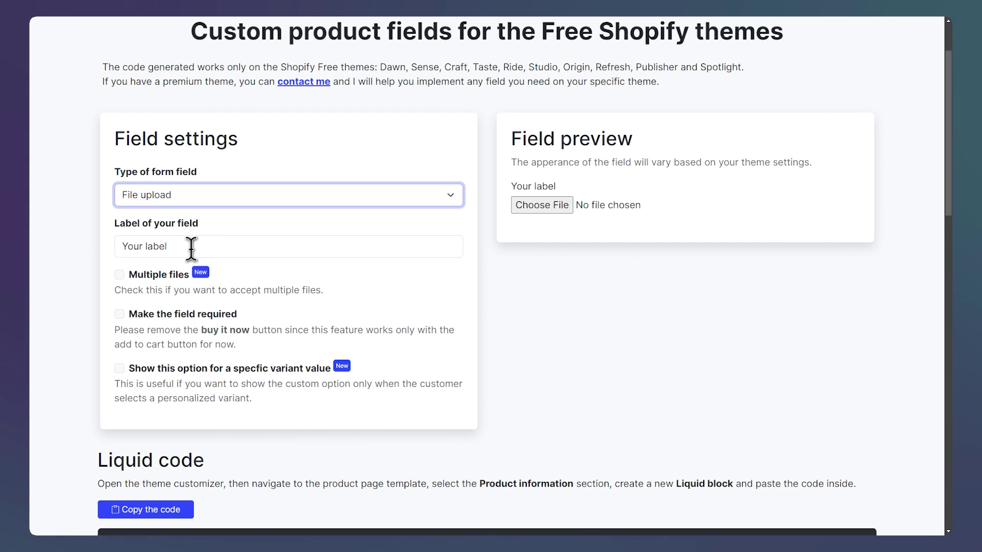
click(193, 248)
drag(193, 248, 57, 247)
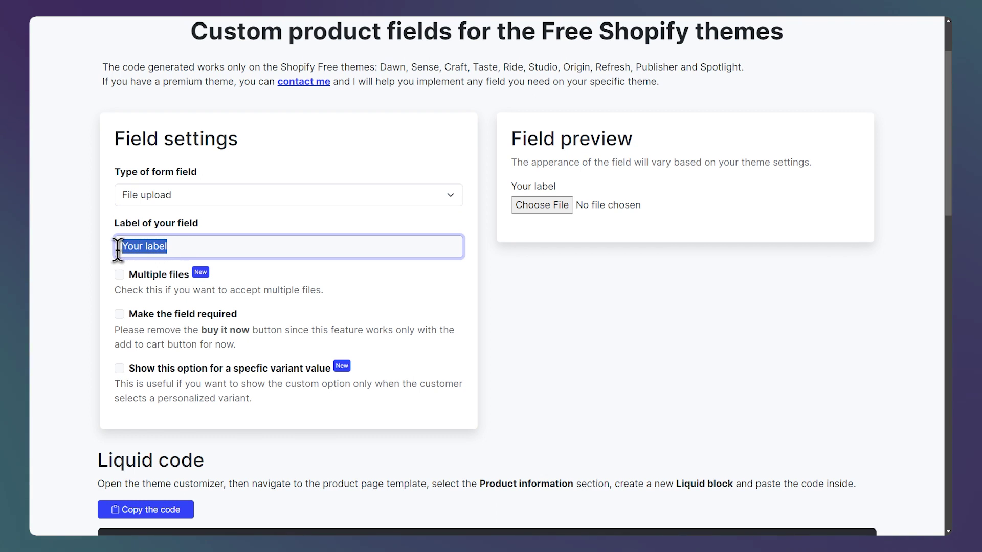
text(I)
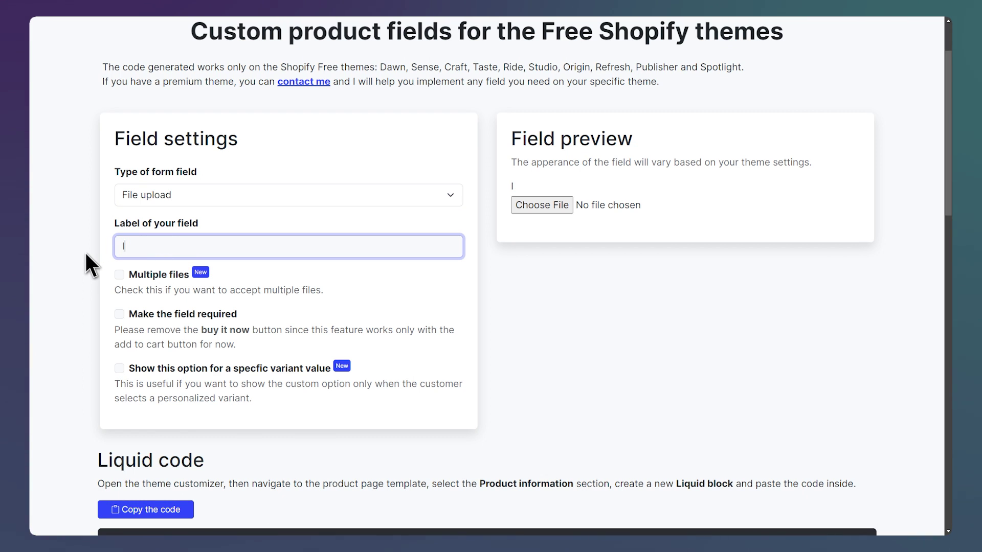
text(mage)
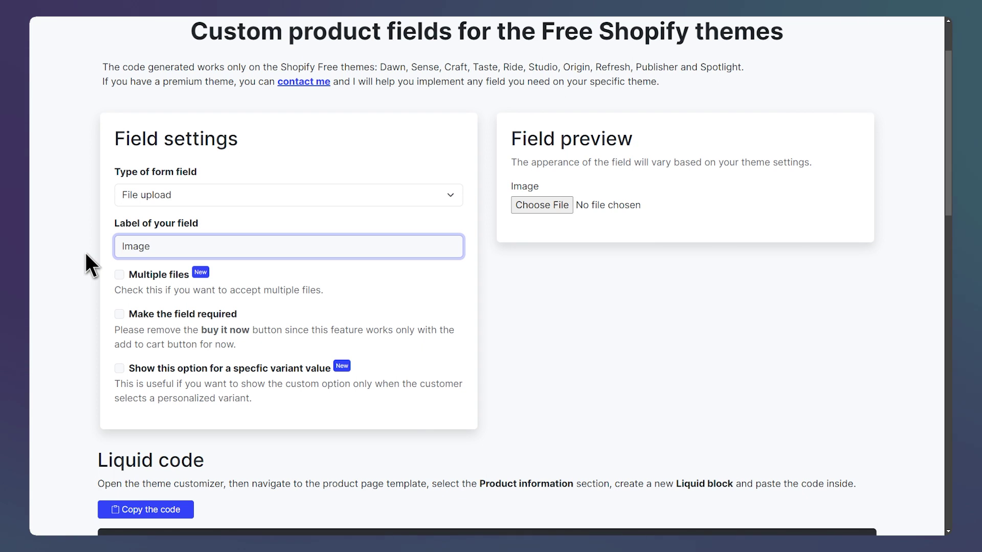
click(120, 275)
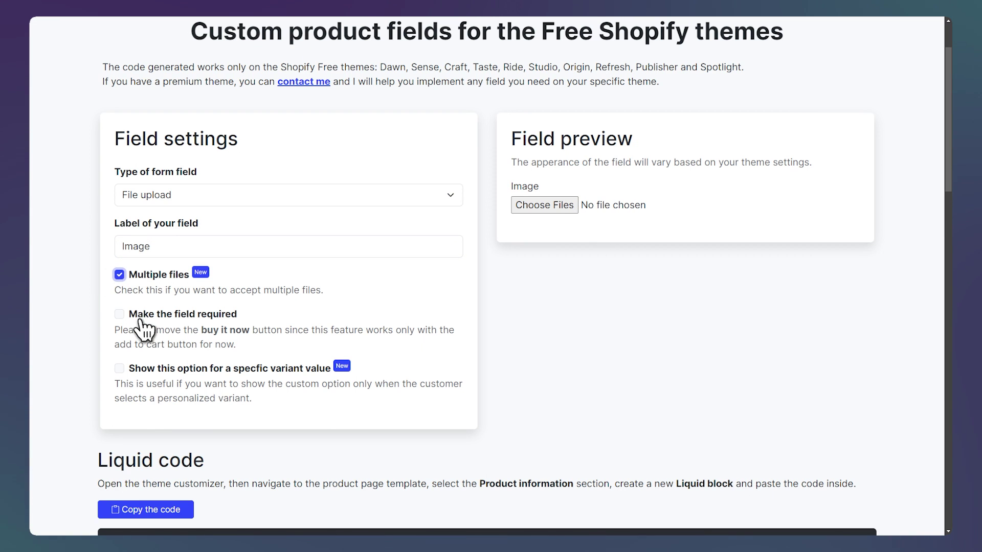
click(118, 314)
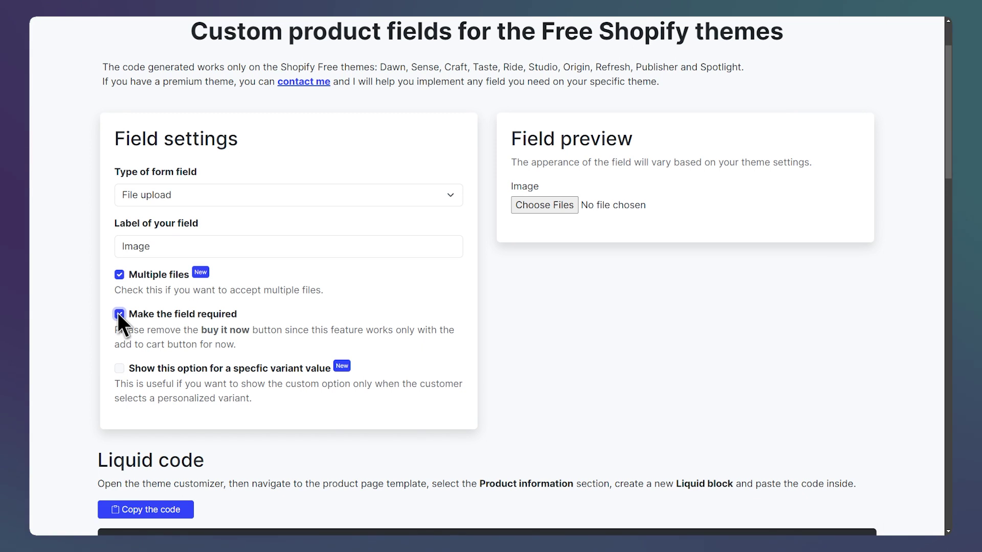
Copy the generated Liquid code and paste it into the Custom Liquid block's code box
scroll(122, 307, down, 5)
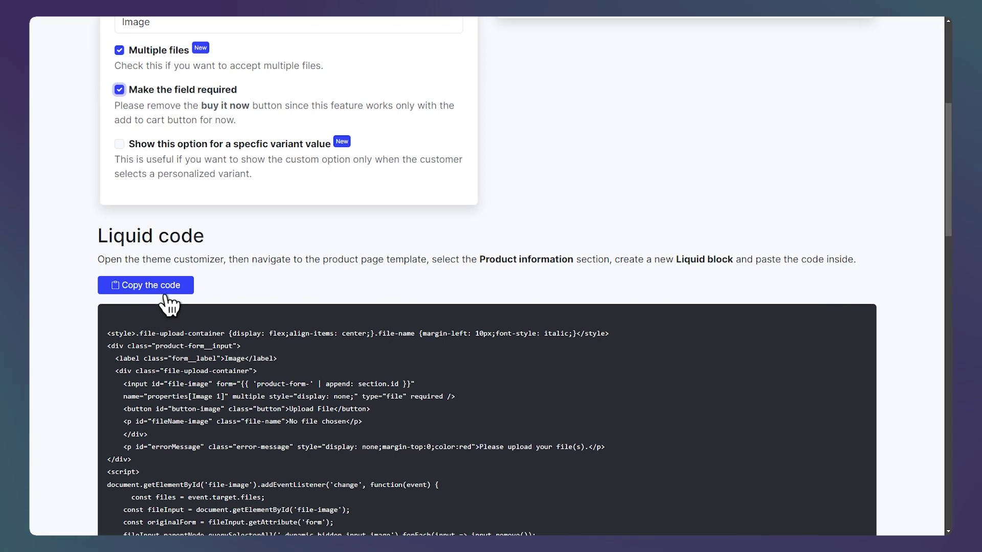
click(164, 289)
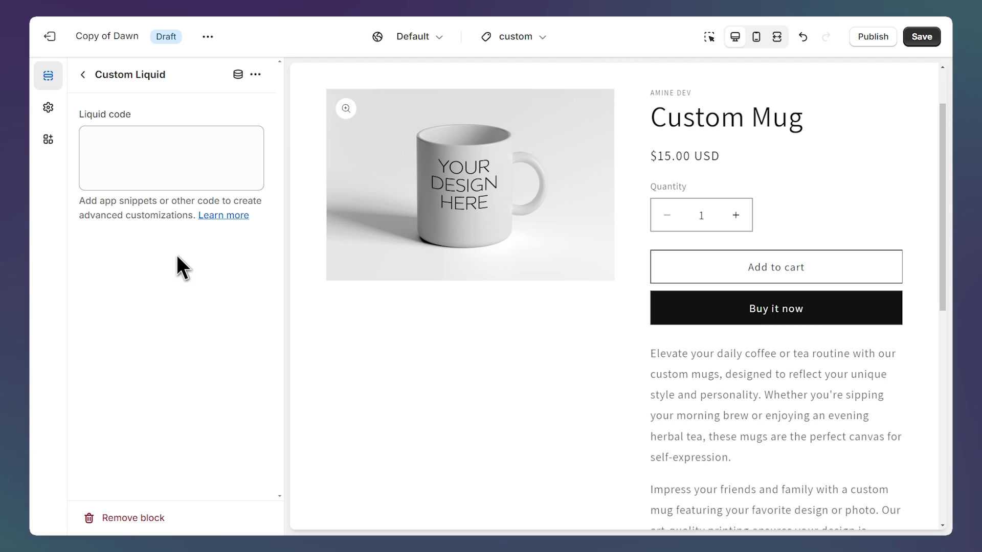
click(174, 158)
key(ctrl+v)
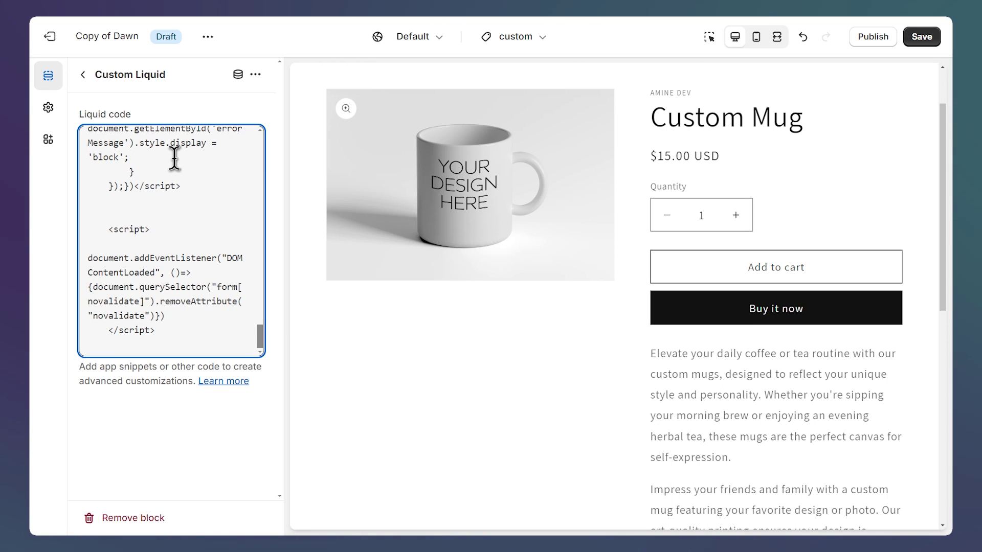
click(84, 78)
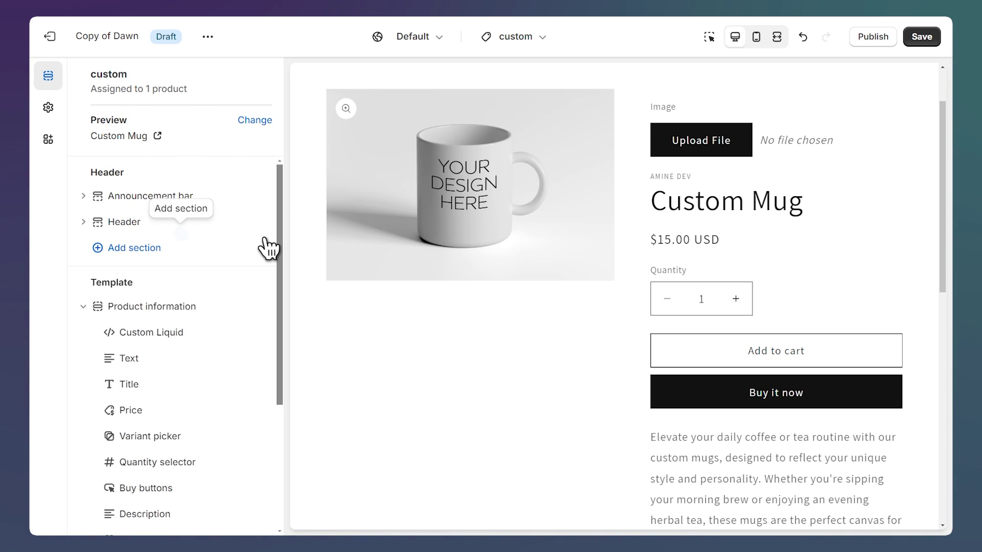
Drag the Custom Liquid block in the sidebar to sit between Variant picker and Quantity selector
scroll(265, 248, down, 1)
scroll(266, 248, down, 1)
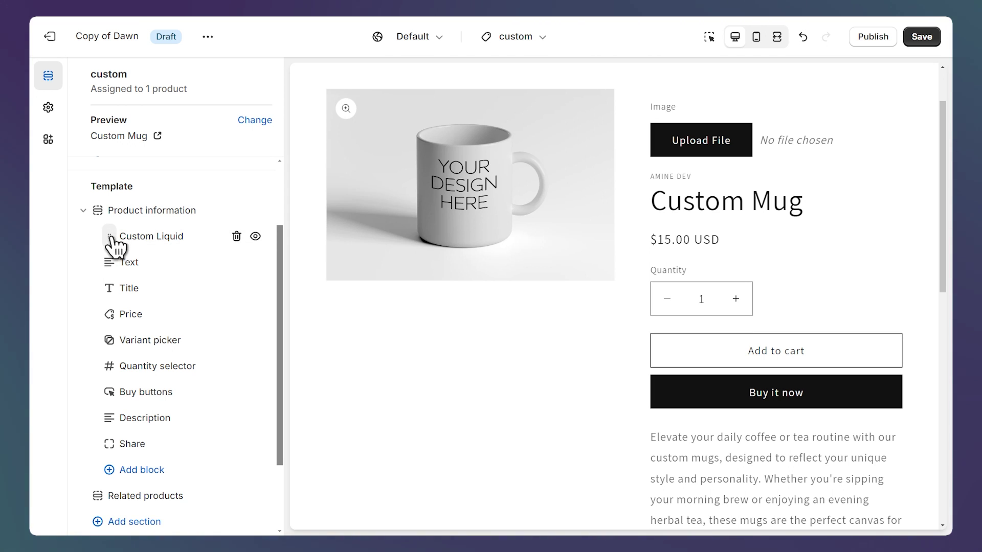
drag(110, 236, 97, 344)
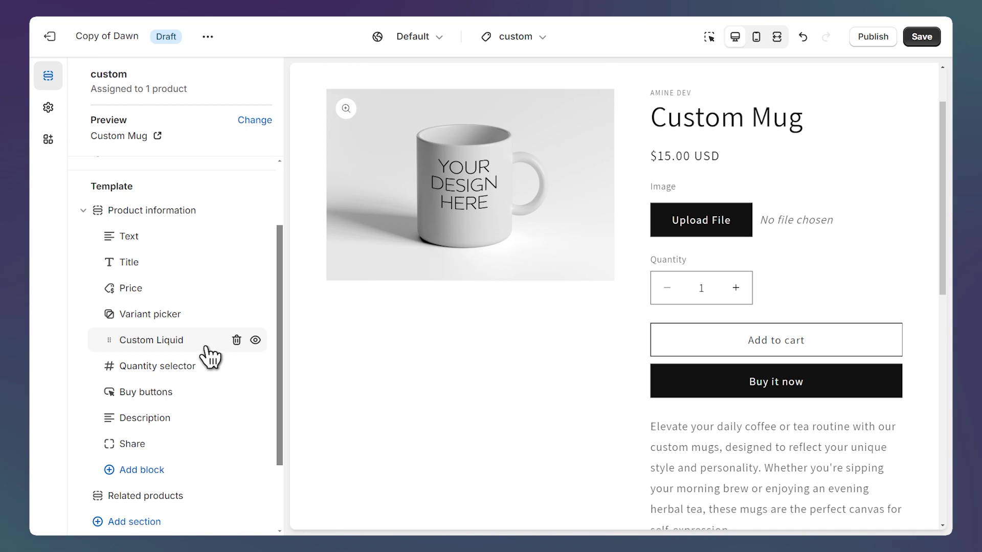
Uncheck Show dynamic checkout buttons in the Buy buttons block and save the theme
click(185, 401)
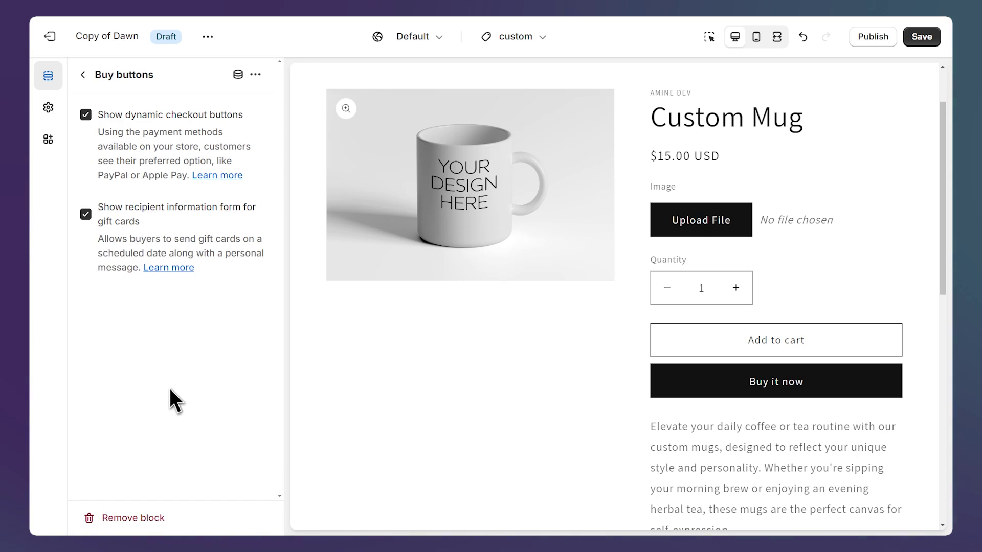
click(85, 115)
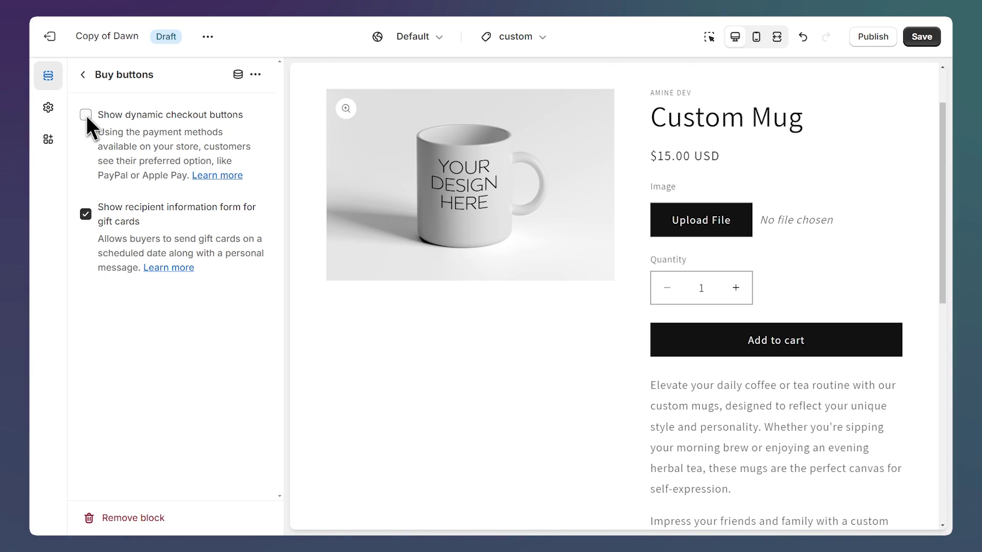
click(921, 46)
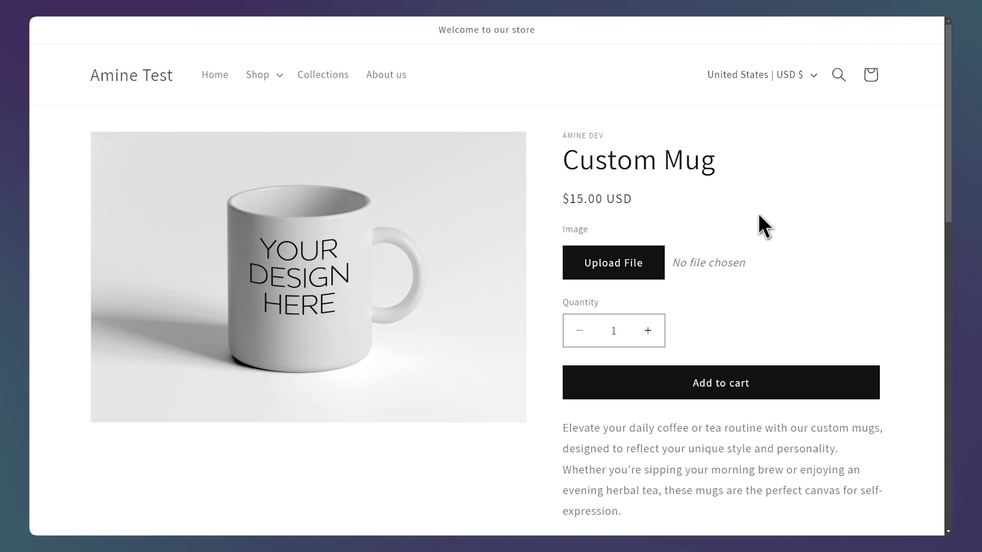
Add the mug to cart without a file to trigger the upload error, then open the file picker
click(735, 369)
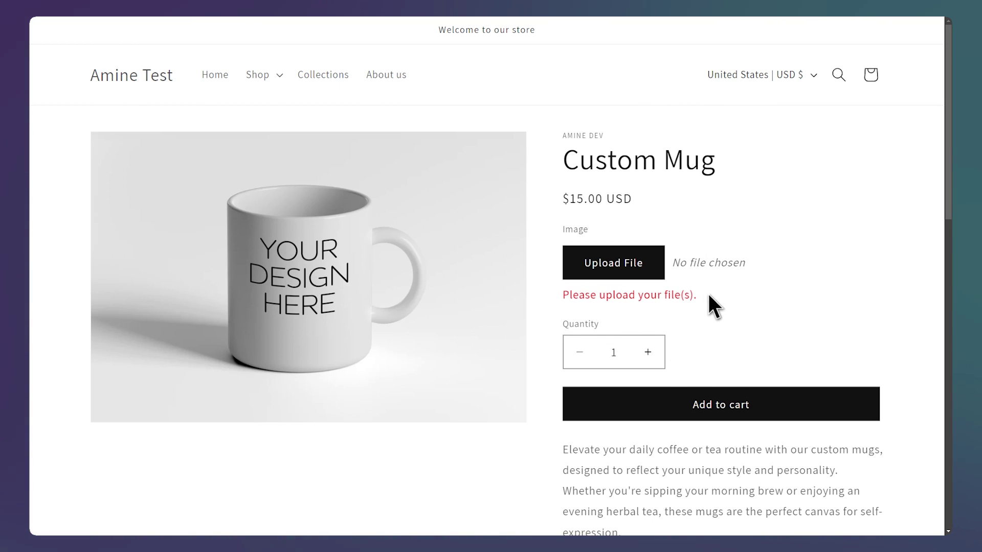
click(614, 266)
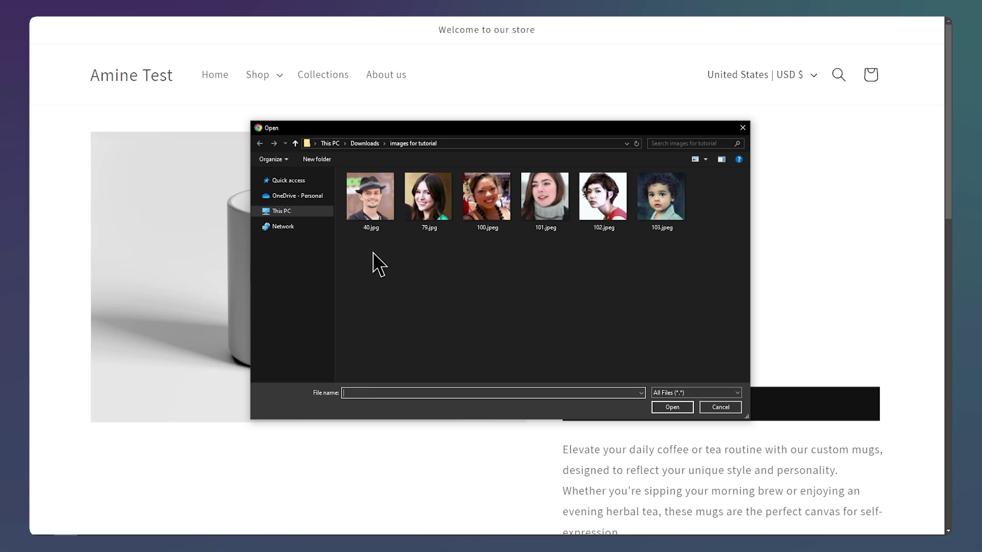
Select images 40.jpg through 102.jpeg in the Open dialog and attach them
drag(368, 254, 615, 210)
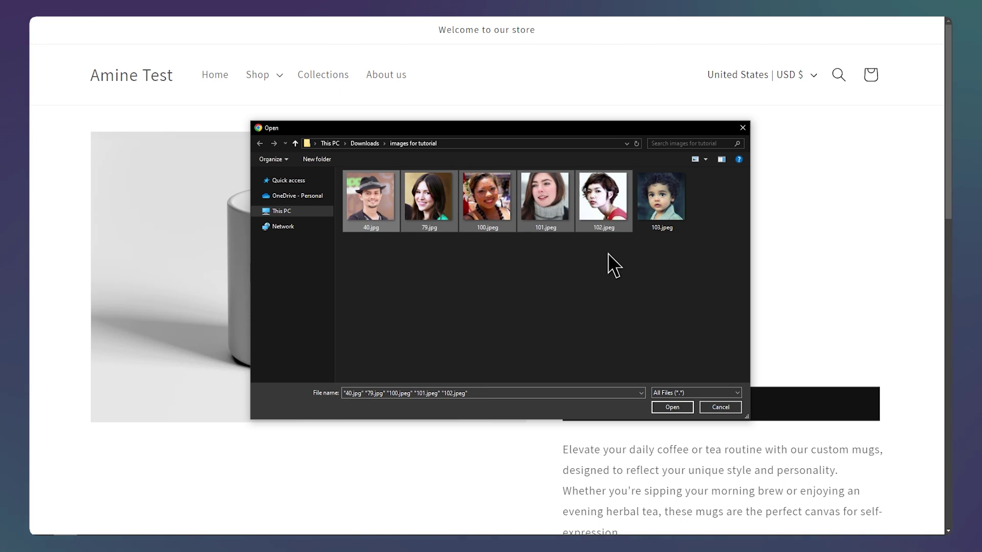
click(673, 408)
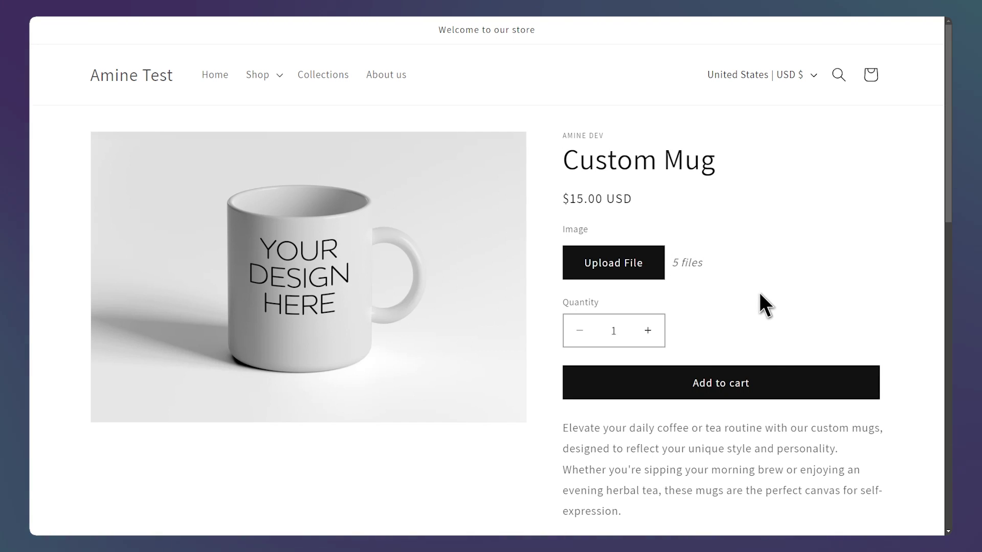
Add the Custom Mug to the cart, review it on the cart page, and check out
click(741, 397)
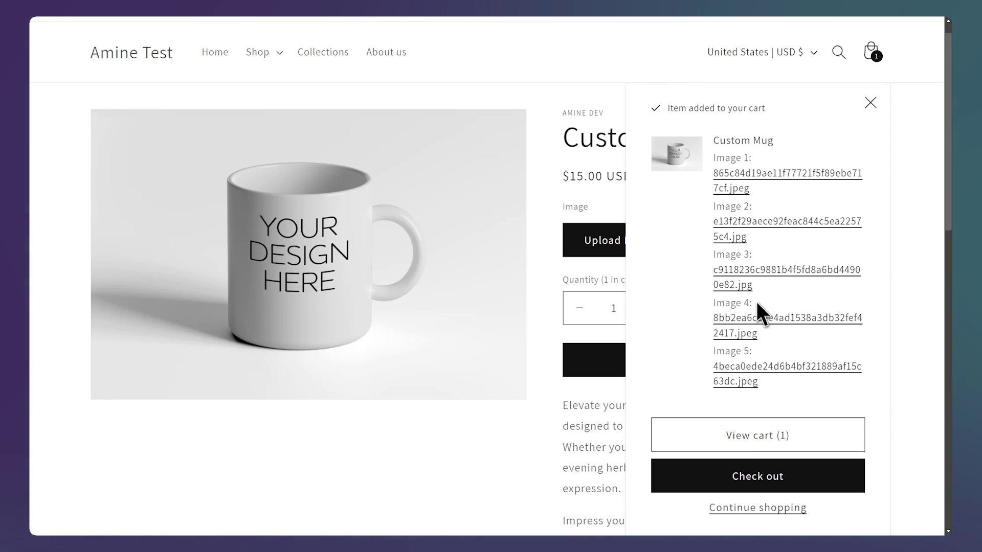
click(776, 429)
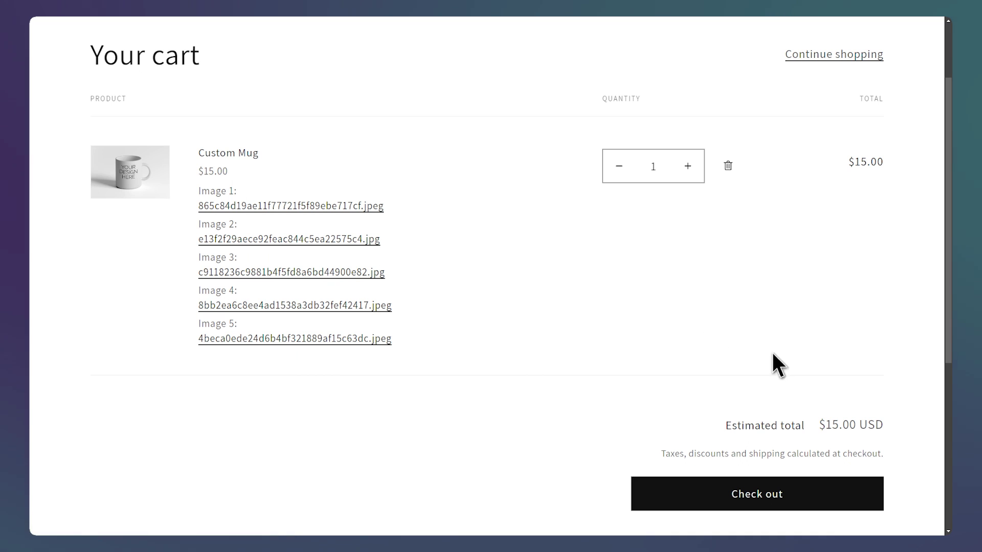
click(792, 493)
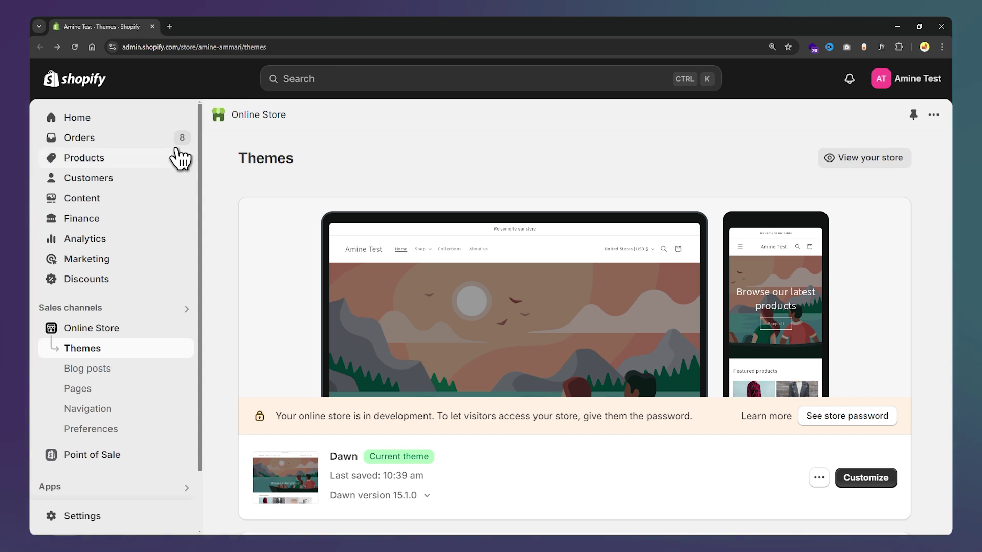
Open the newest order and scroll to the Custom Mug line item with its five images
click(123, 137)
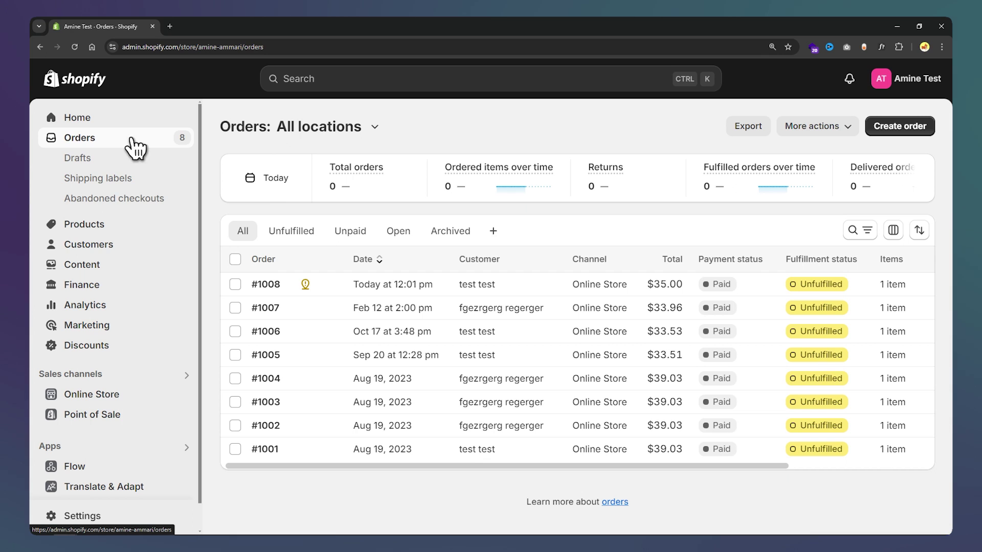
click(524, 284)
scroll(474, 267, down, 5)
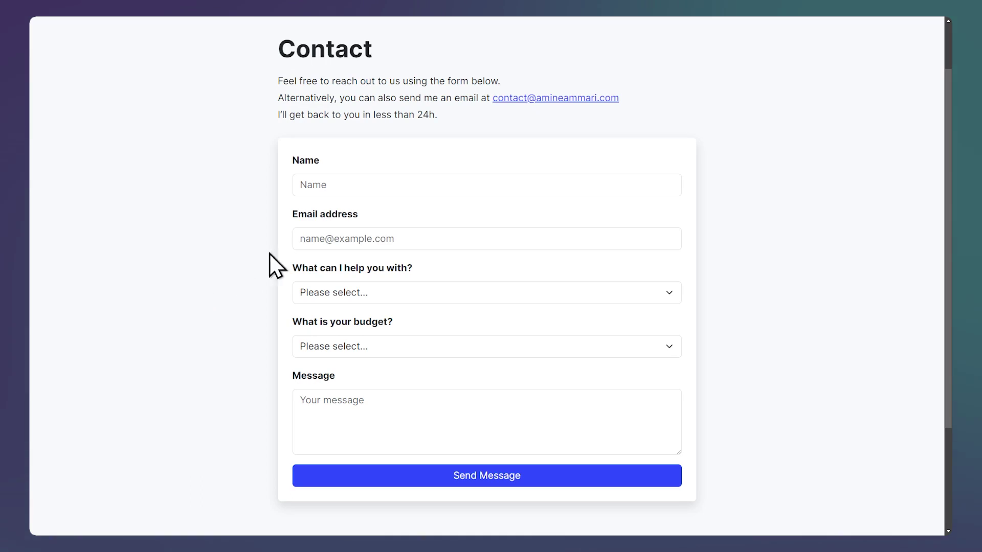
Enter the contact's name and e-mail address in the contact form
click(361, 185)
text(John)
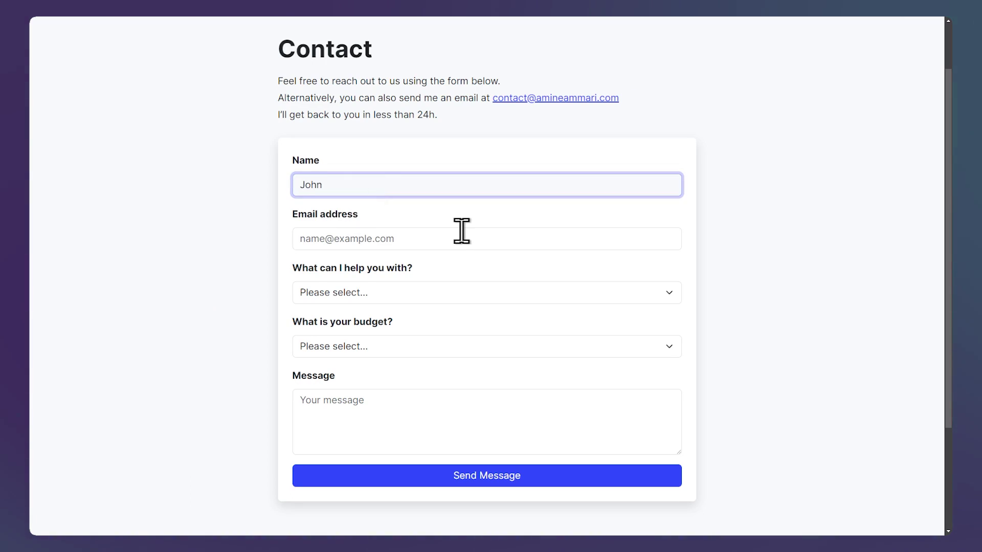
click(462, 232)
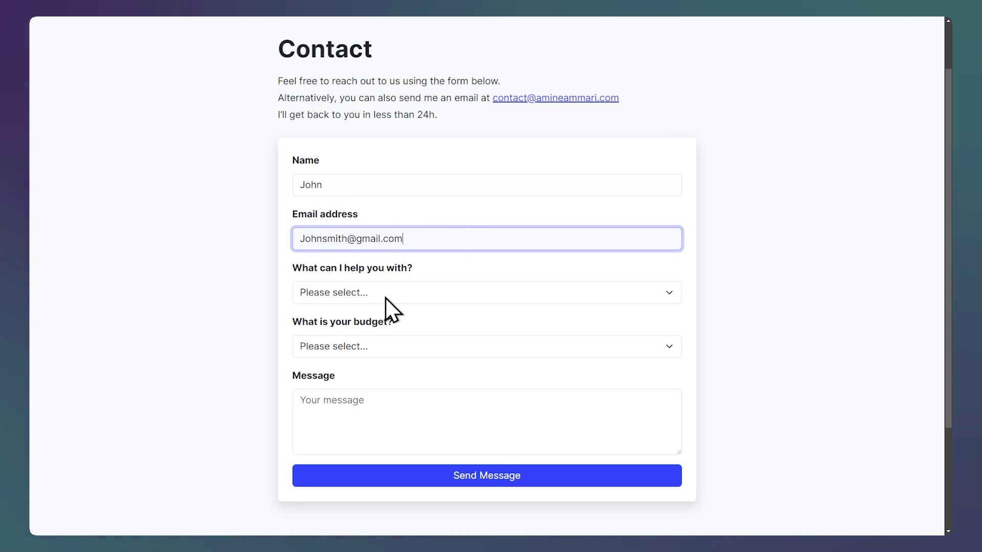
Choose 'Shopify design or development' as the topic and a '$100 - $500' budget
click(386, 298)
click(425, 326)
click(415, 347)
click(410, 365)
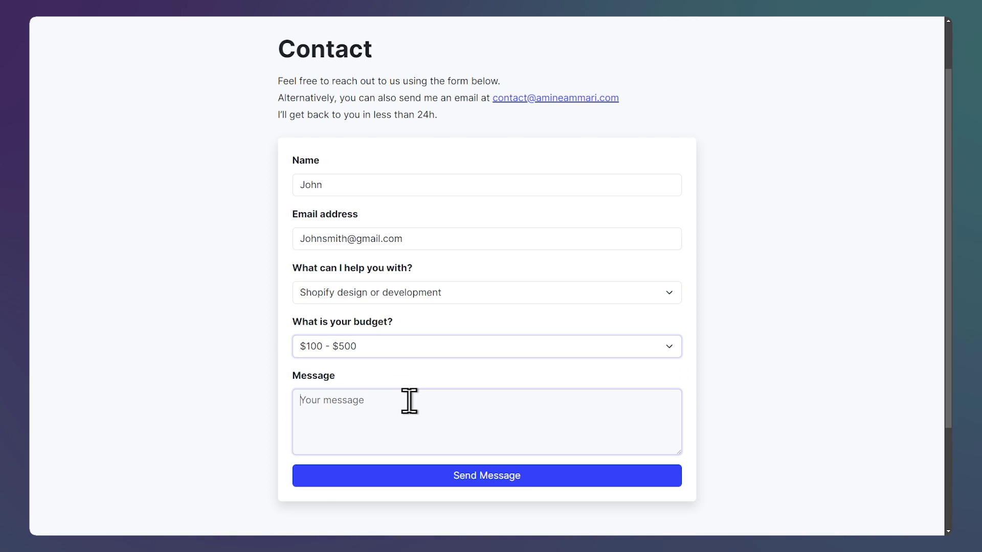